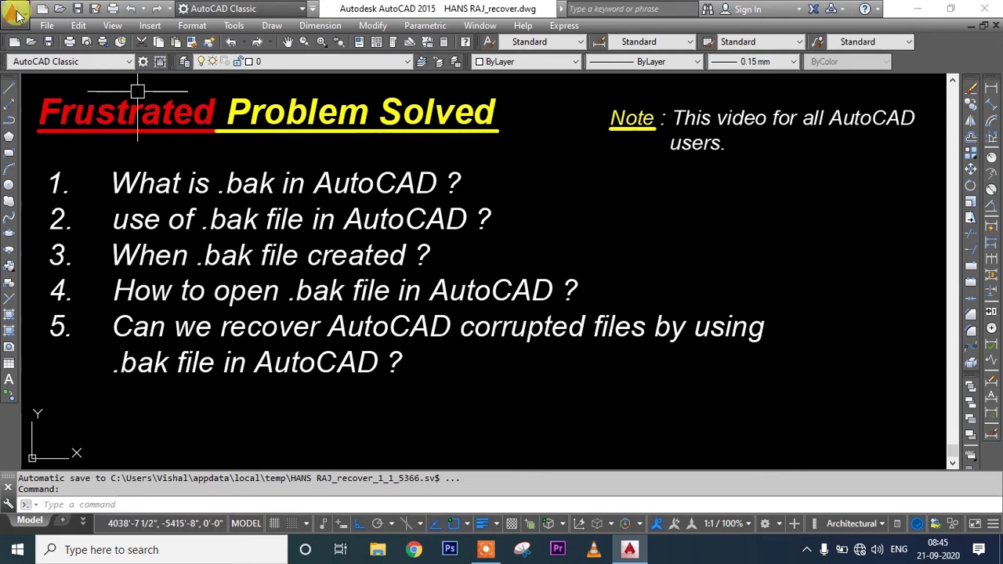
# - Start a new blank drawing from the default template
pyautogui.click(14, 11)
pyautogui.click(38, 94)
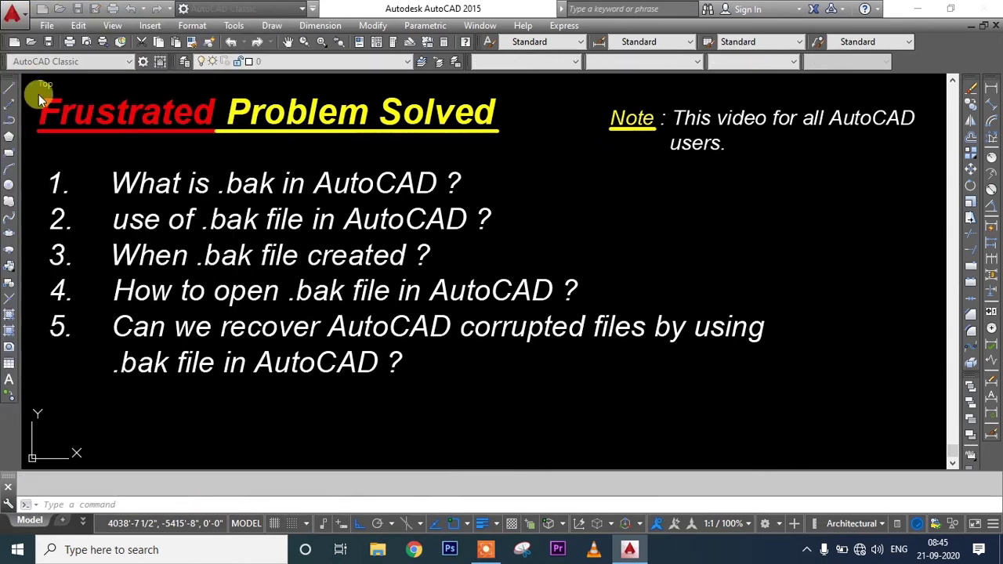
pyautogui.click(687, 411)
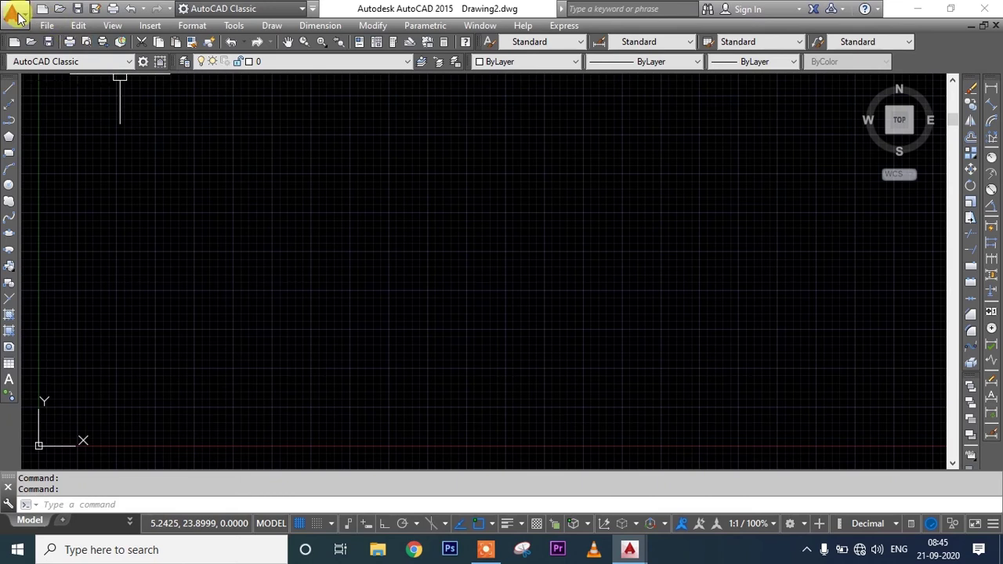
# - Save the drawing as 123.dwg in the New folder on the Desktop
pyautogui.click(15, 16)
pyautogui.click(44, 156)
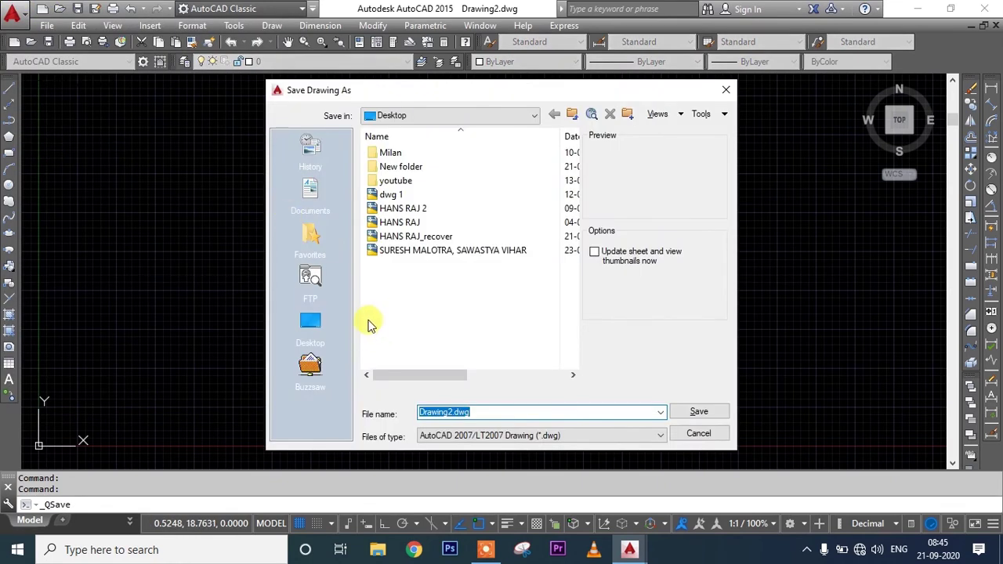
pyautogui.click(312, 322)
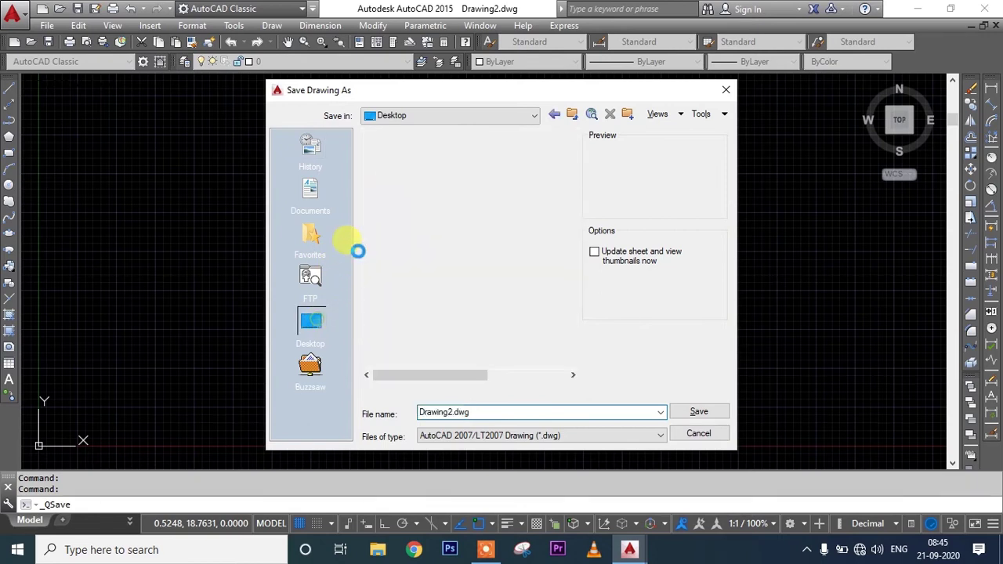
pyautogui.doubleClick(406, 236)
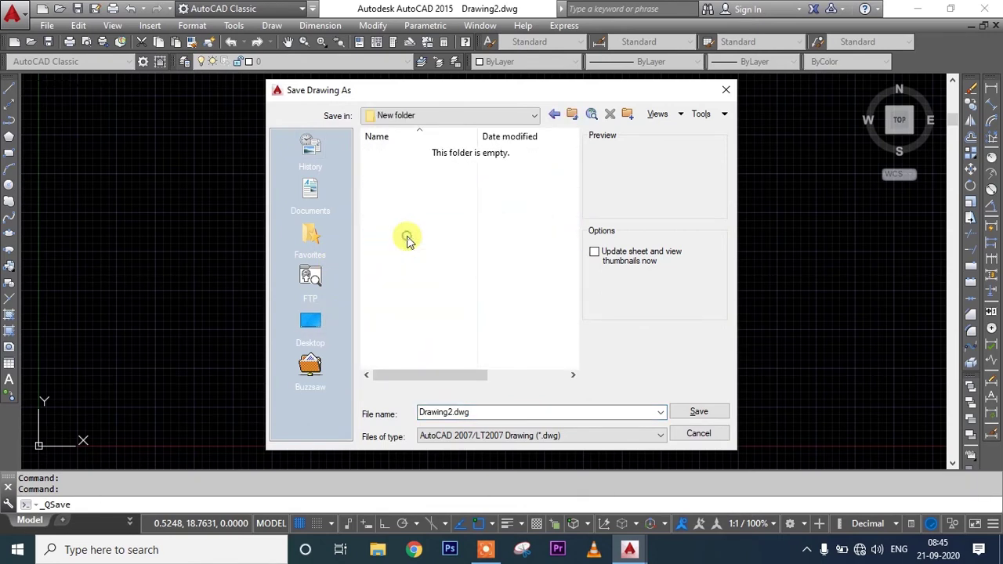
pyautogui.click(450, 413)
pyautogui.moveTo(480, 412); pyautogui.dragTo(419, 421)
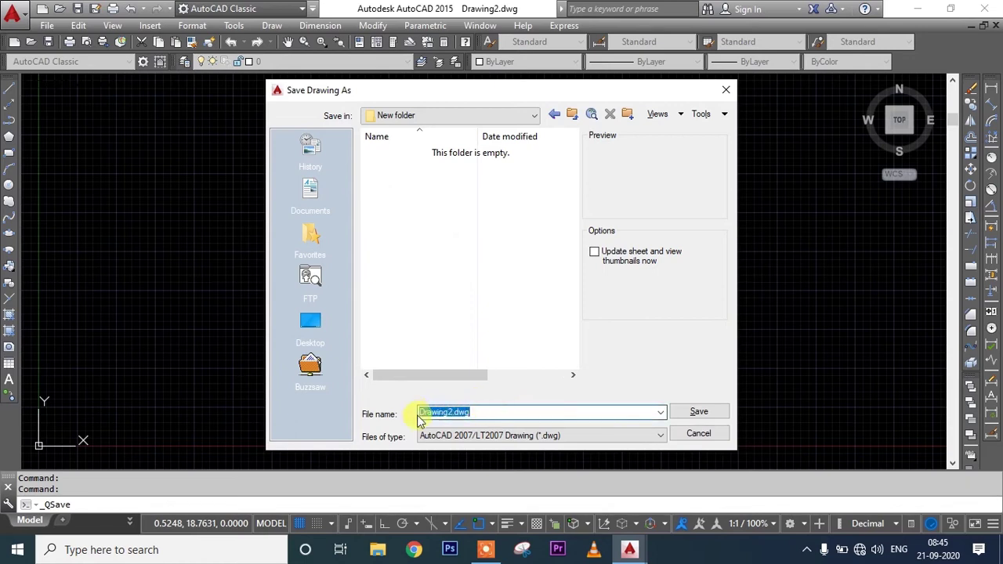
pyautogui.write('123')
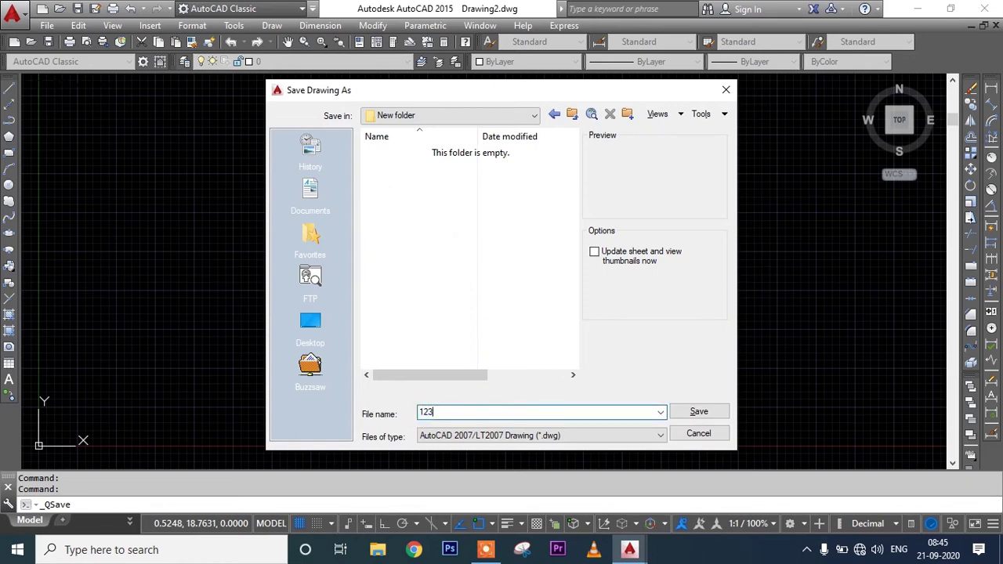
pyautogui.click(697, 412)
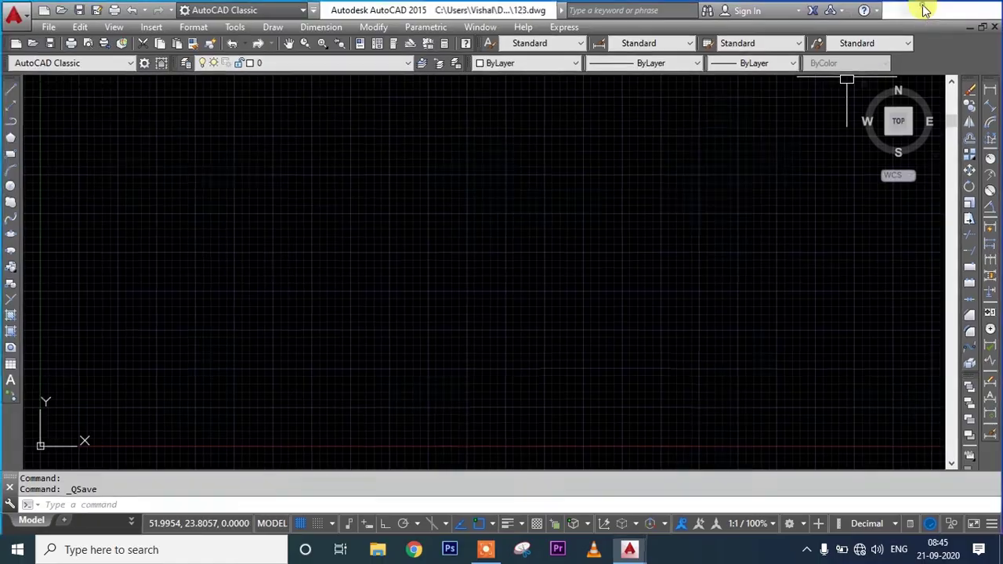
# - Check that the desktop New folder holds only 123.dwg, then return to that AutoCAD drawing
pyautogui.click(925, 10)
pyautogui.rightClick(137, 297)
pyautogui.click(171, 103)
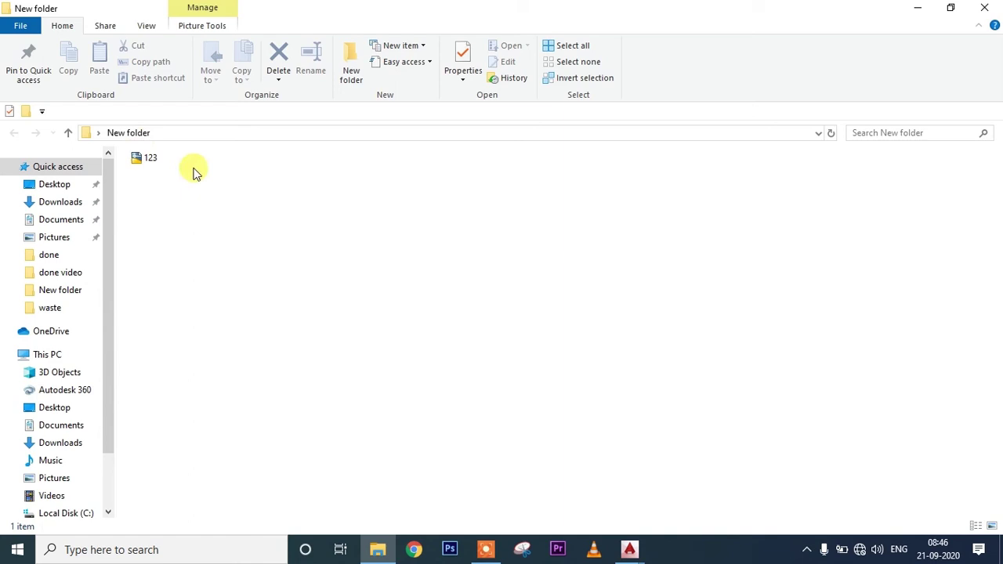
pyautogui.click(628, 551)
pyautogui.click(679, 473)
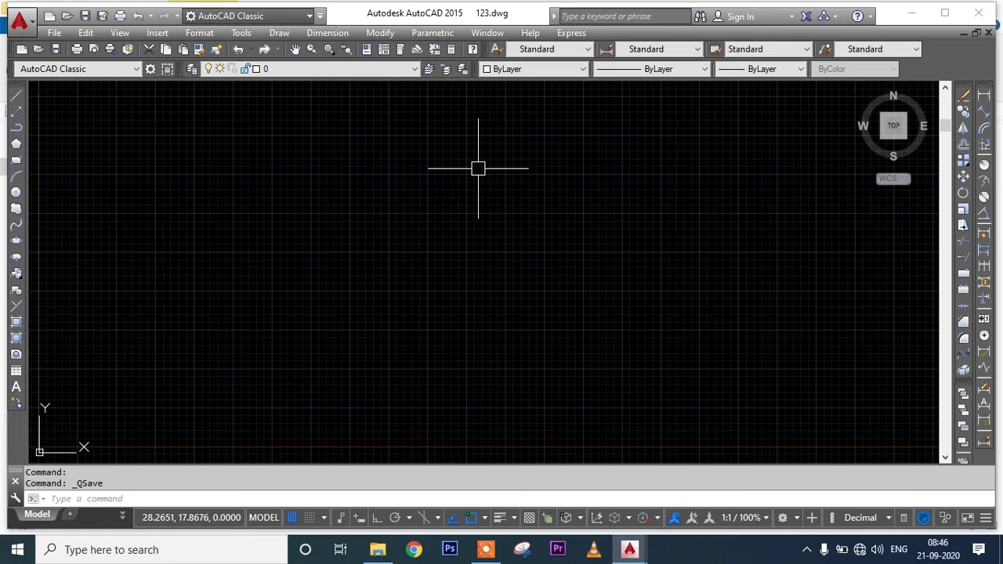
# - Draw three rectangles with REC: two overlapping and a third on the right
pyautogui.write('rec')
pyautogui.press('Return')
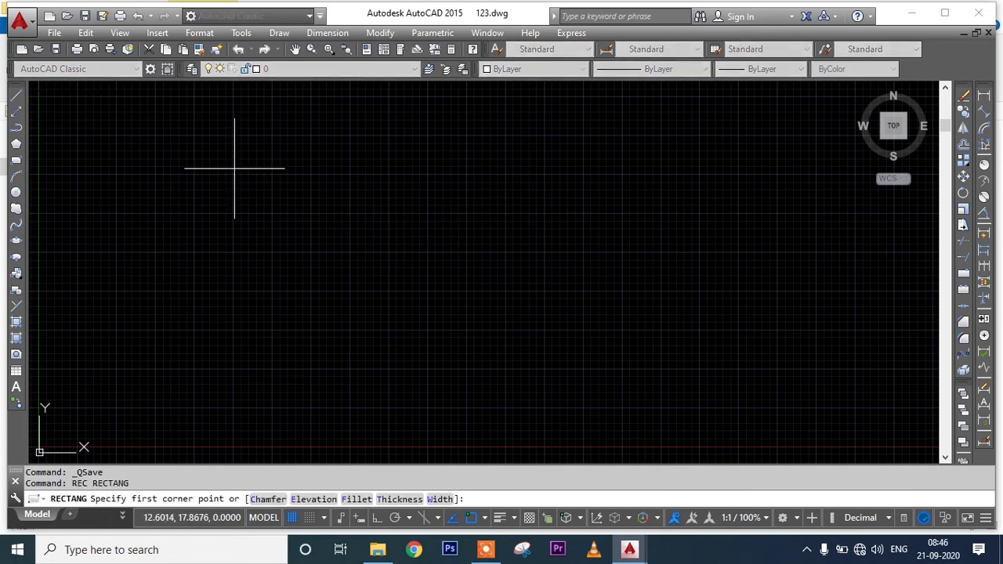
pyautogui.click(234, 168)
pyautogui.click(561, 325)
pyautogui.press('Return')
pyautogui.click(423, 243)
pyautogui.click(633, 371)
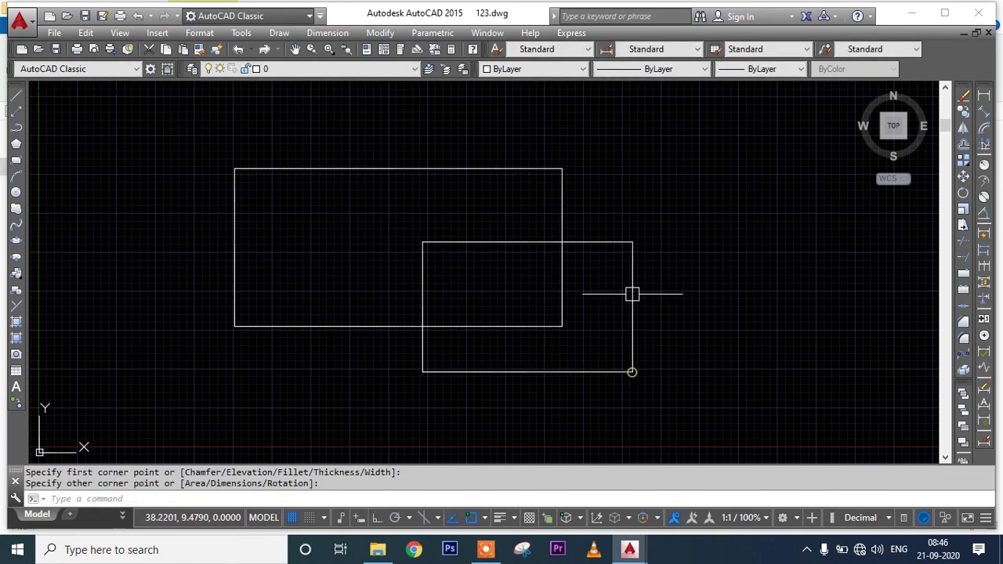
pyautogui.press('Return')
pyautogui.click(711, 209)
pyautogui.click(863, 339)
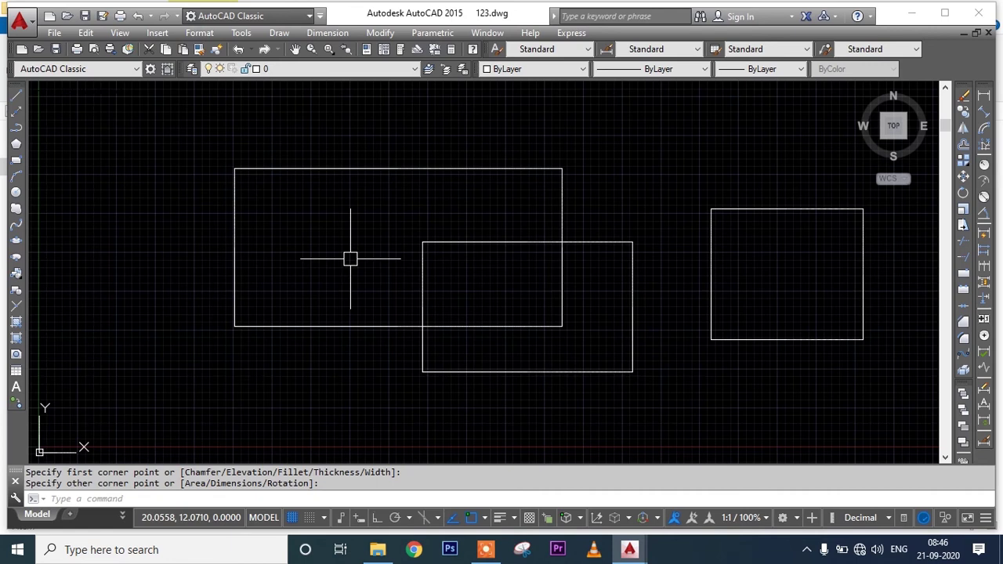
# - Save 123.dwg twice so a 123.bak backup is created
pyautogui.hotkey('ctrl', 's')
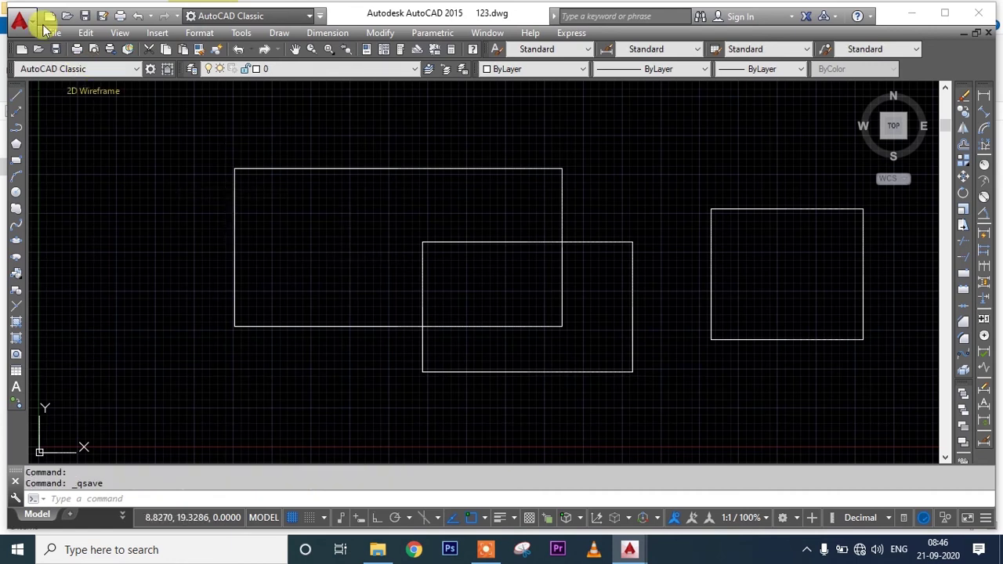
pyautogui.click(21, 20)
pyautogui.click(63, 160)
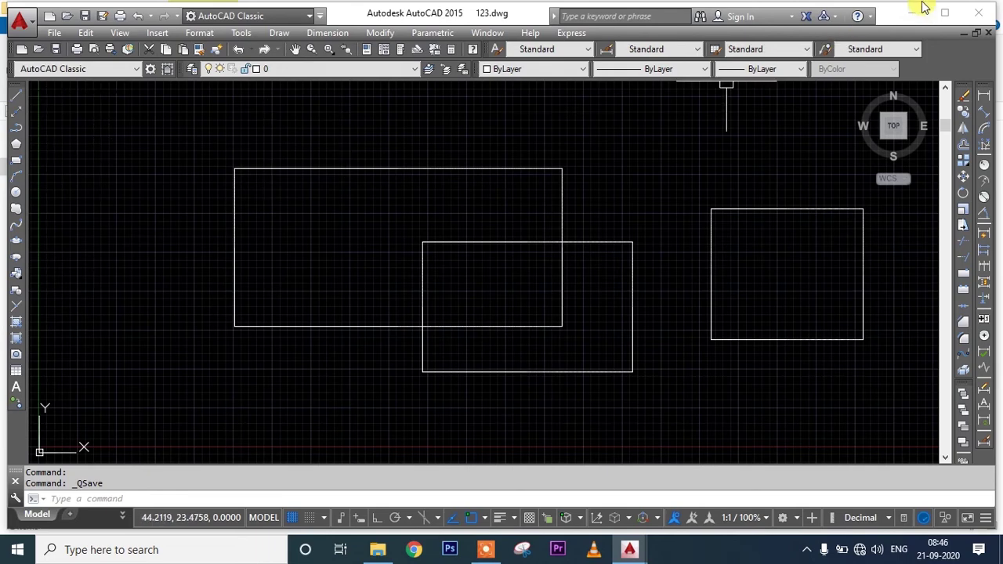
pyautogui.click(911, 14)
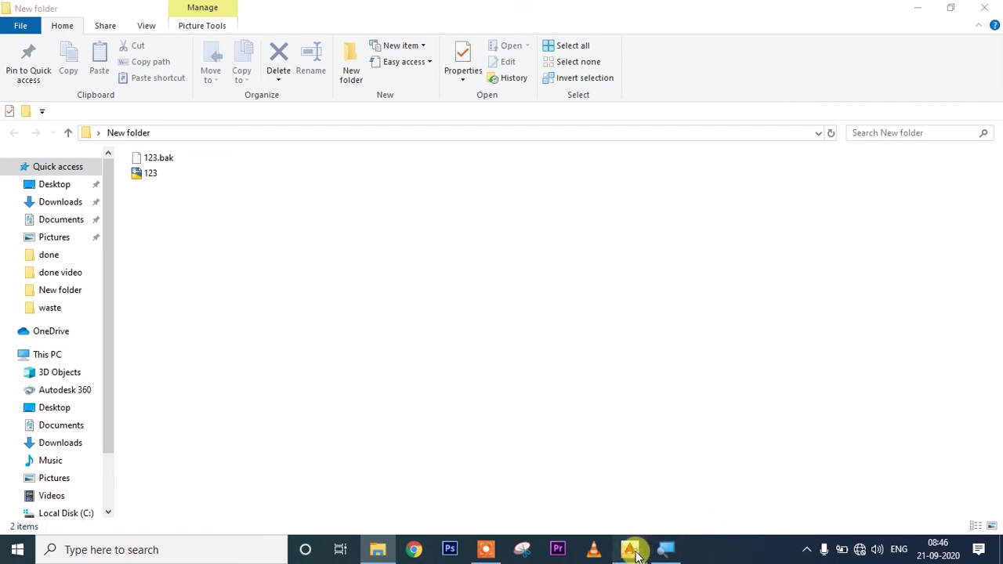
# - Close the 123.dwg drawing in AutoCAD and minimize AutoCAD
pyautogui.click(684, 511)
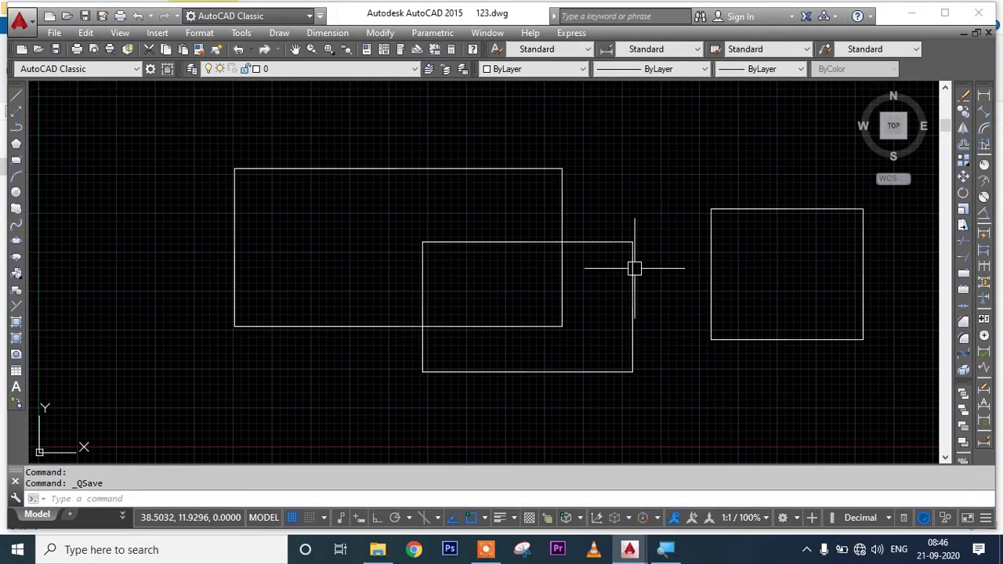
pyautogui.click(991, 38)
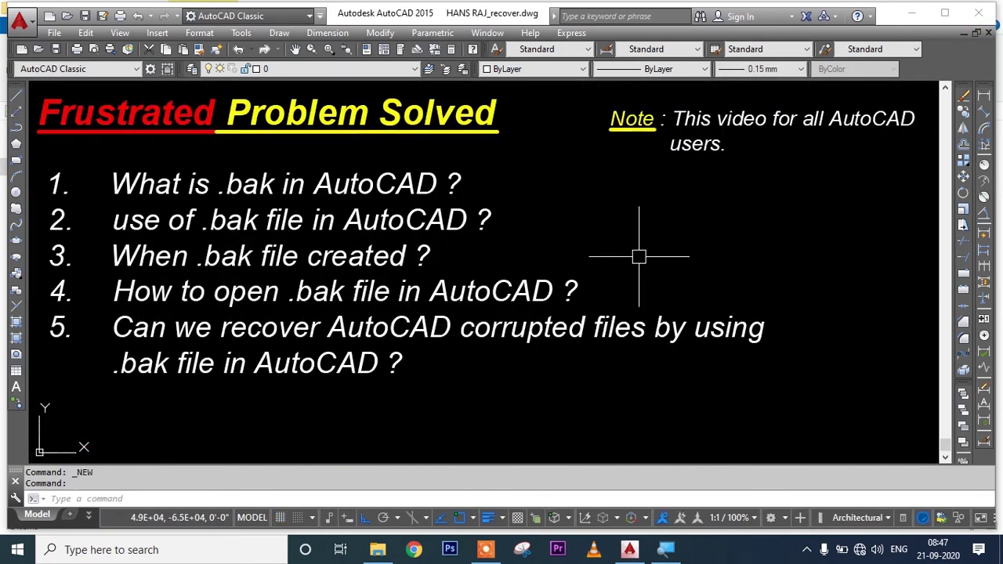
pyautogui.click(909, 14)
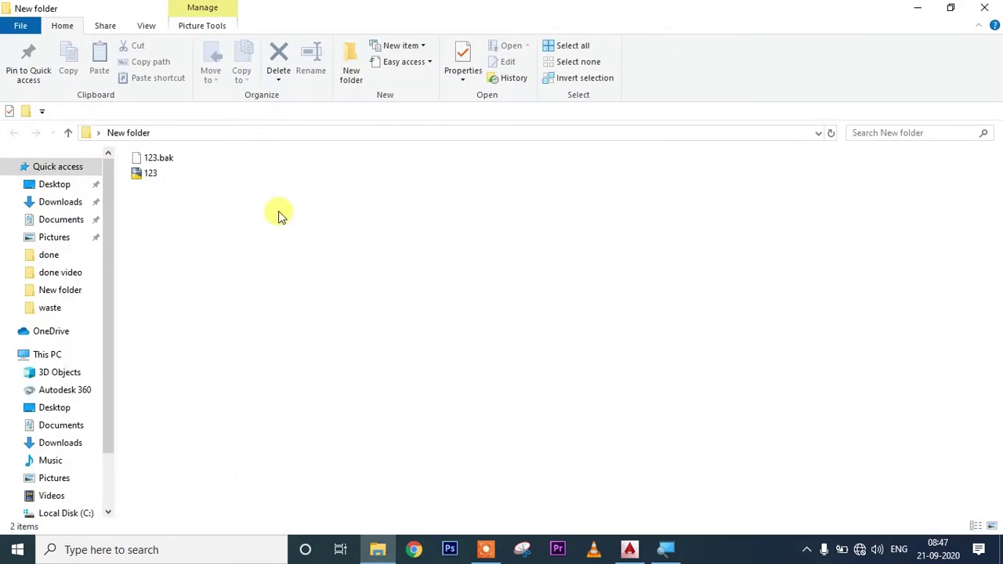
# - Delete the 123.dwg file from the New folder
pyautogui.click(148, 181)
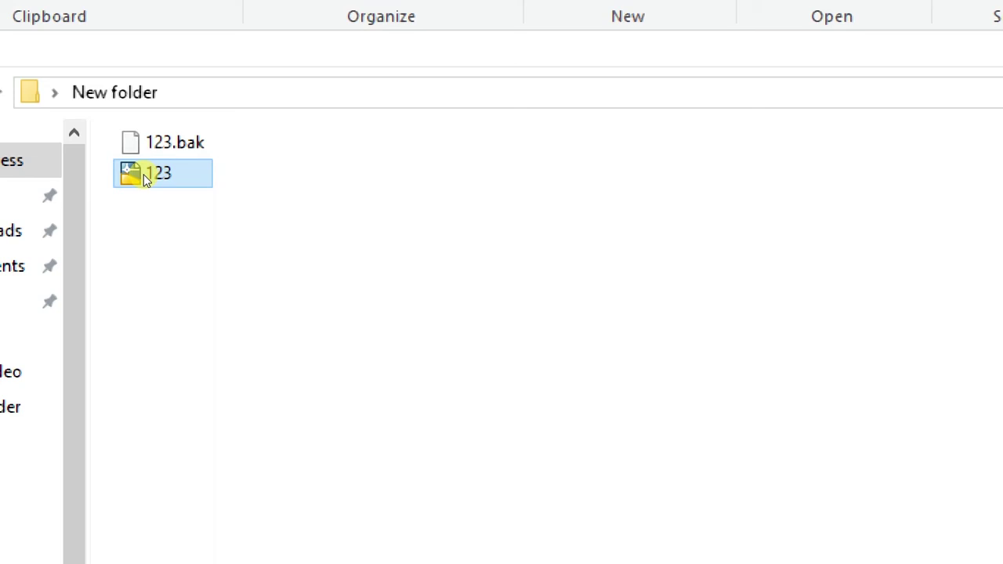
pyautogui.rightClick(145, 179)
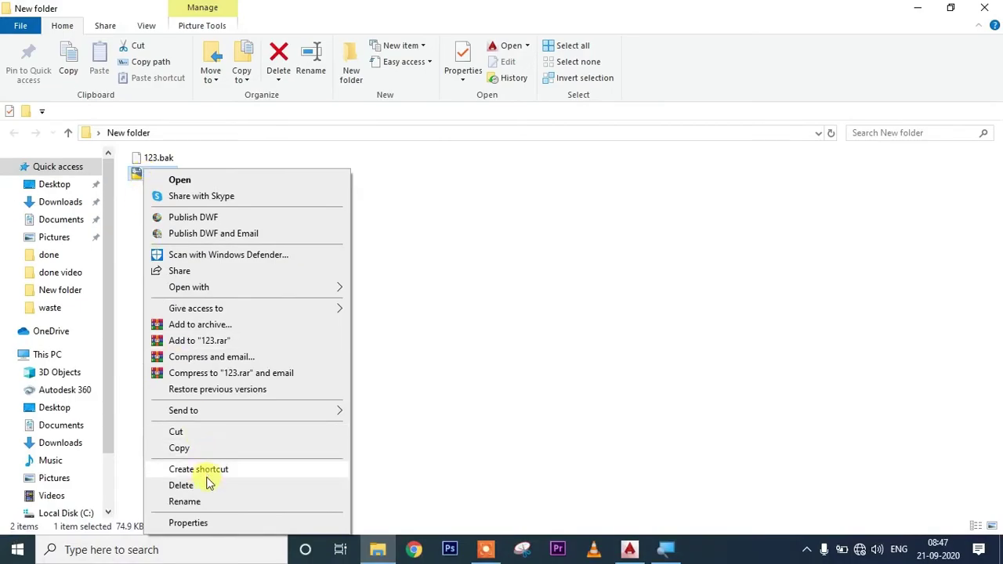
pyautogui.click(207, 485)
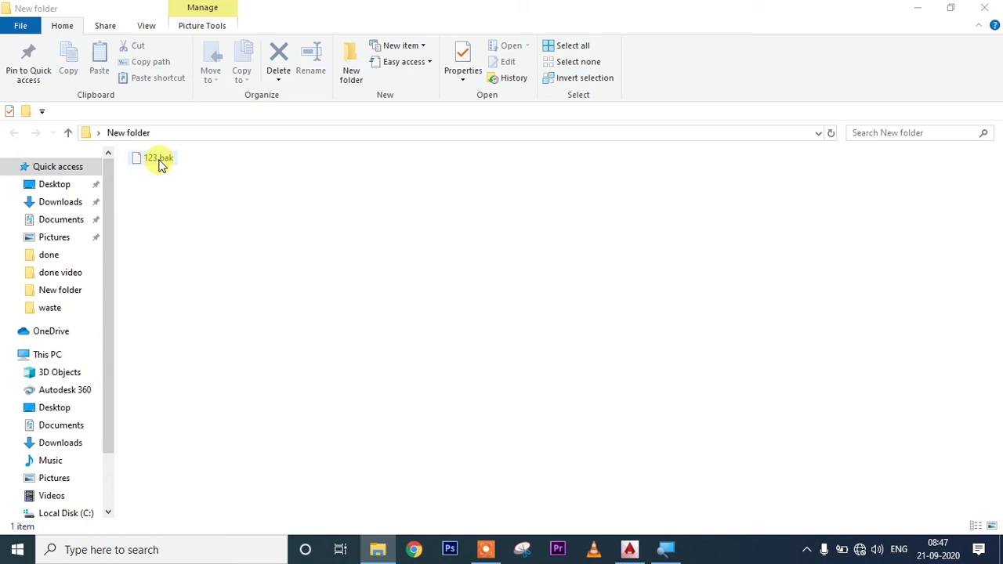
# - Rename 123.bak to 123.dwg, accepting the extension-change warning
pyautogui.click(160, 163)
pyautogui.rightClick(160, 163)
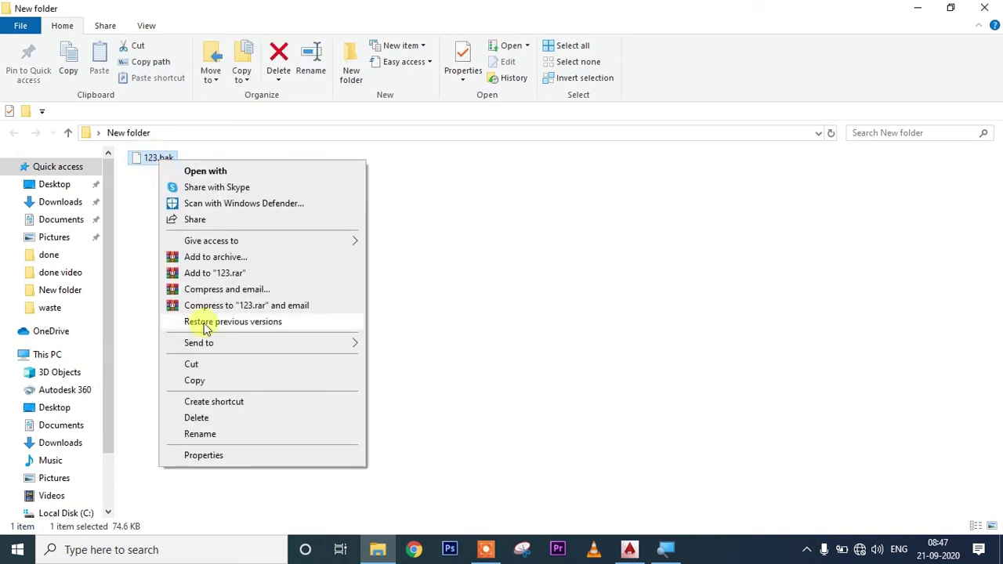
pyautogui.click(212, 435)
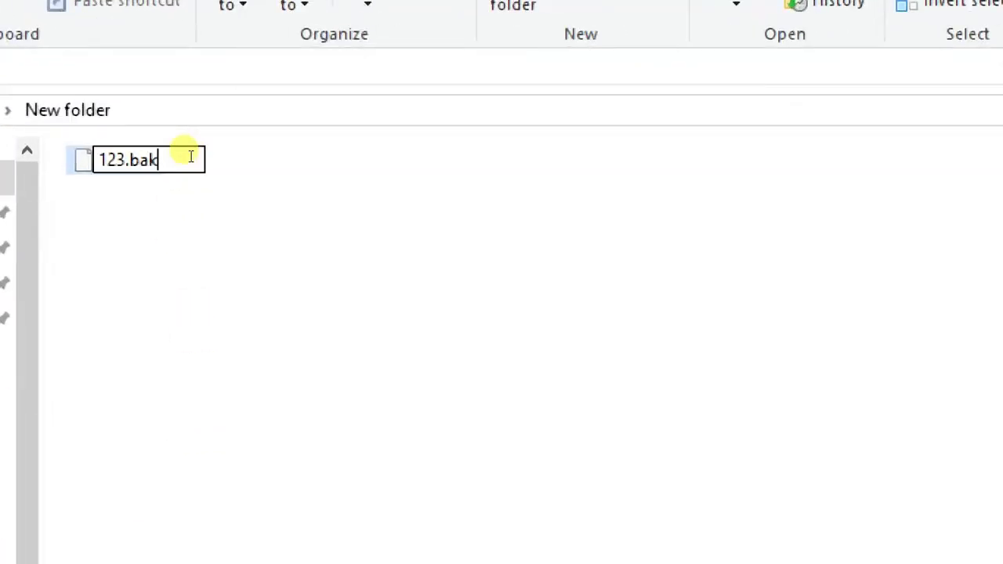
pyautogui.press('BackSpace')
pyautogui.write('dwg')
pyautogui.press('Return')
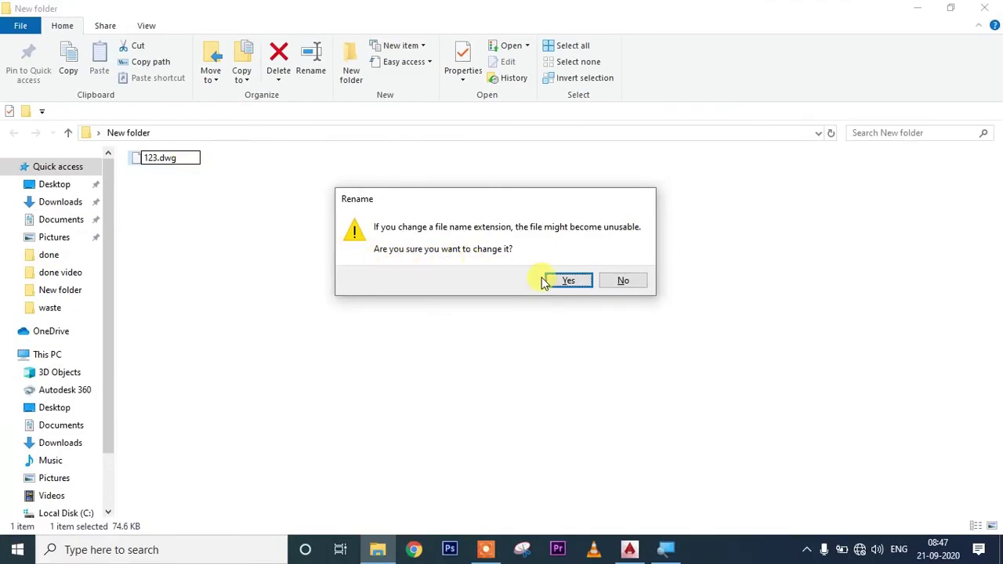
pyautogui.click(577, 283)
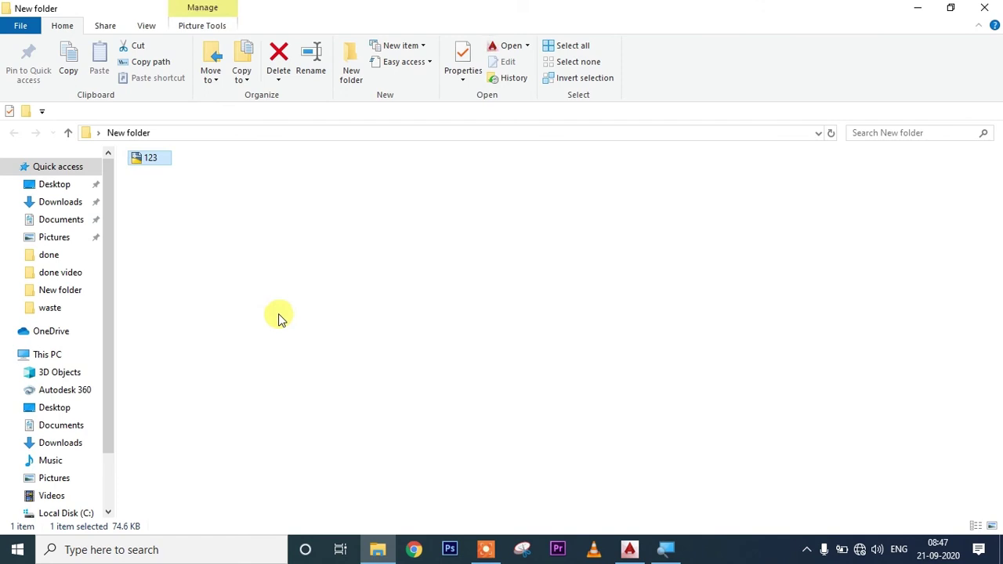
pyautogui.click(148, 163)
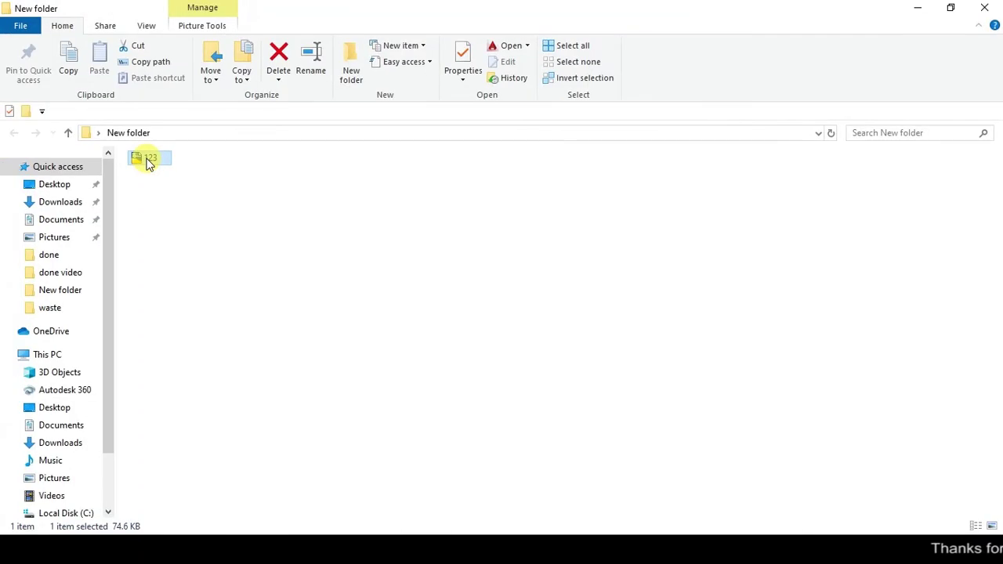
# - Open the recovered 123.dwg showing its three rectangles and save it
pyautogui.rightClick(149, 163)
pyautogui.click(196, 168)
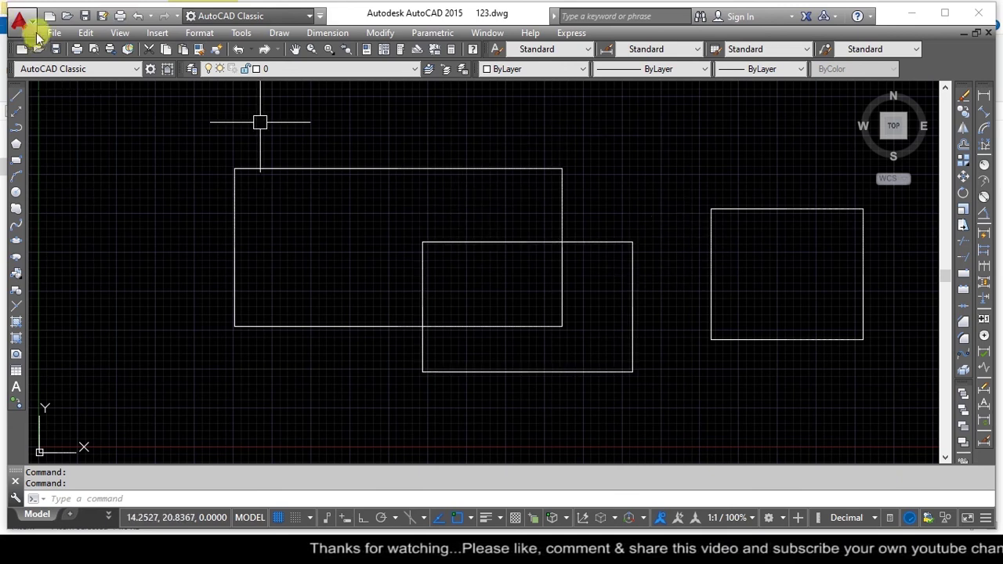
pyautogui.click(19, 18)
pyautogui.click(57, 165)
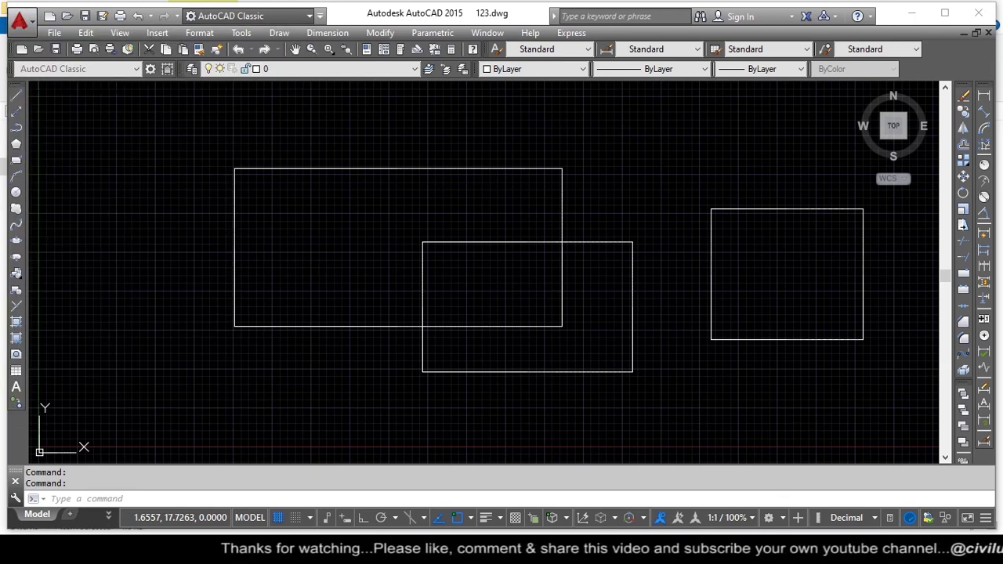
pyautogui.click(921, 20)
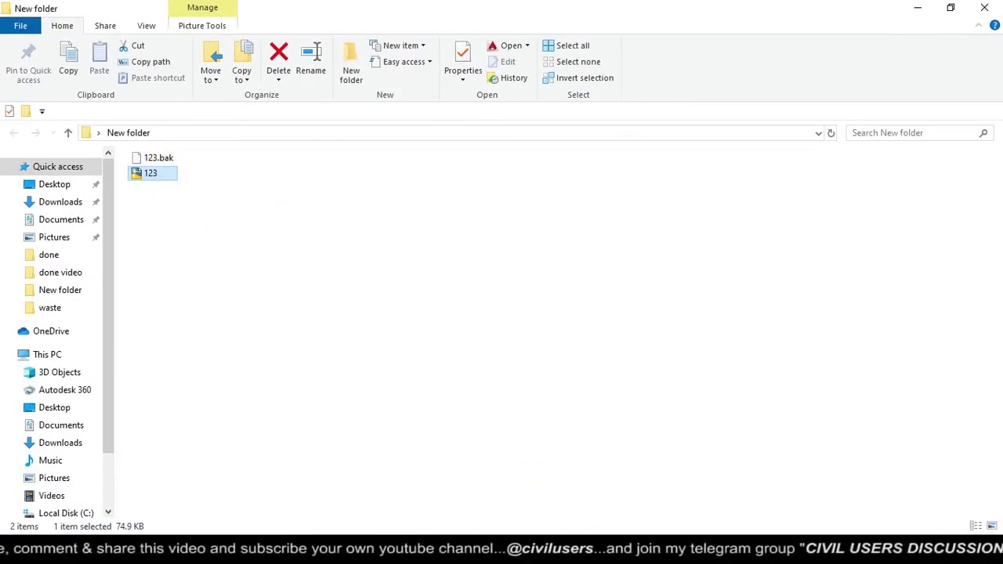
pyautogui.click(664, 456)
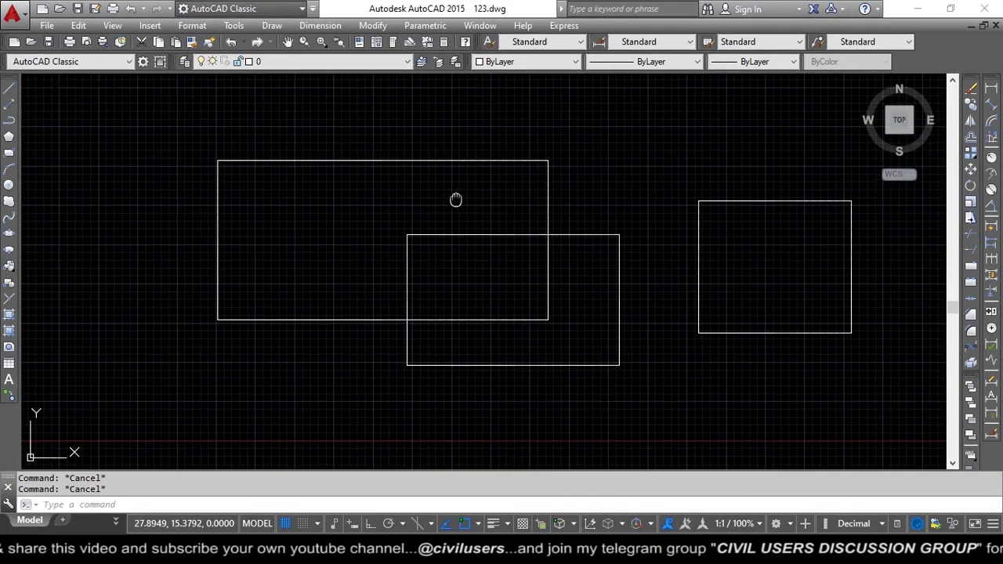
pyautogui.moveTo(453, 202); pyautogui.dragTo(439, 199, button='middle')
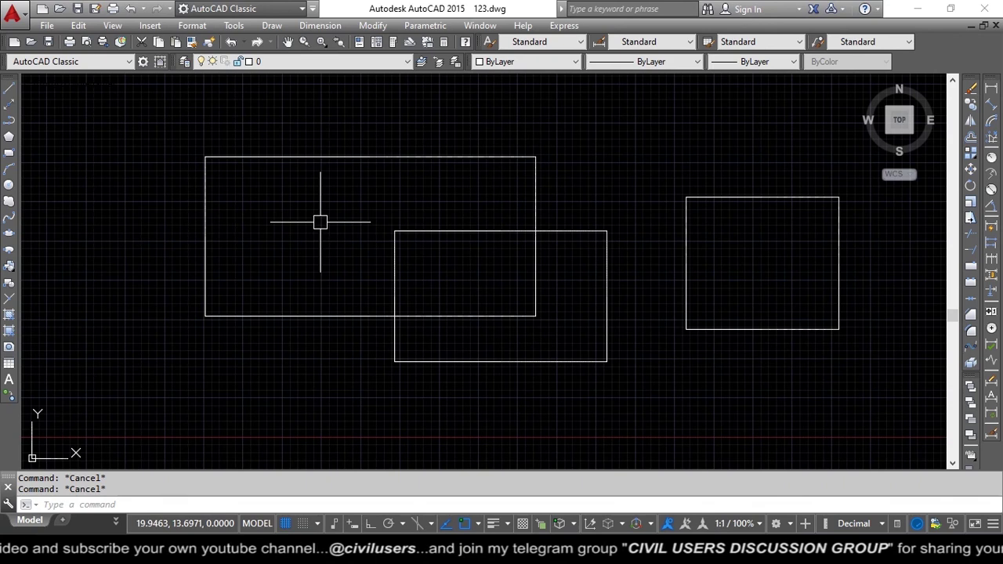